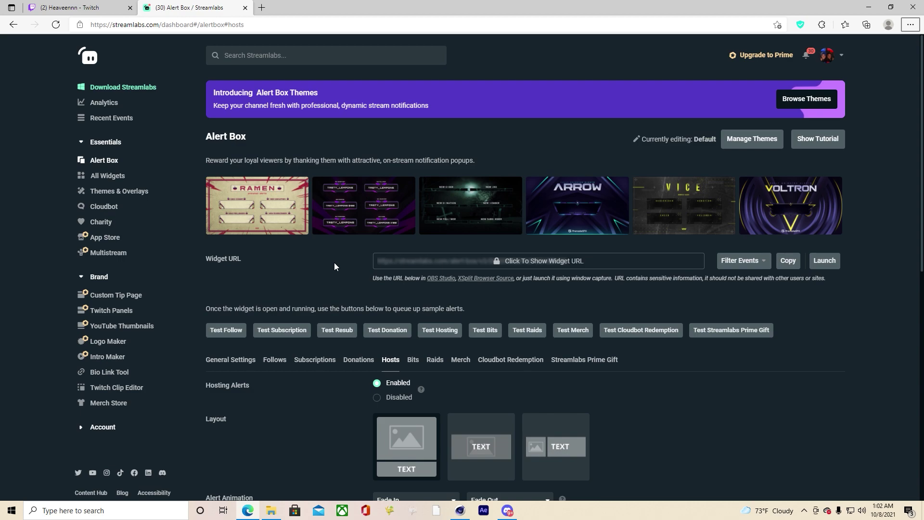
# - Copy the Alert Box widget URL
pyautogui.click(793, 266)
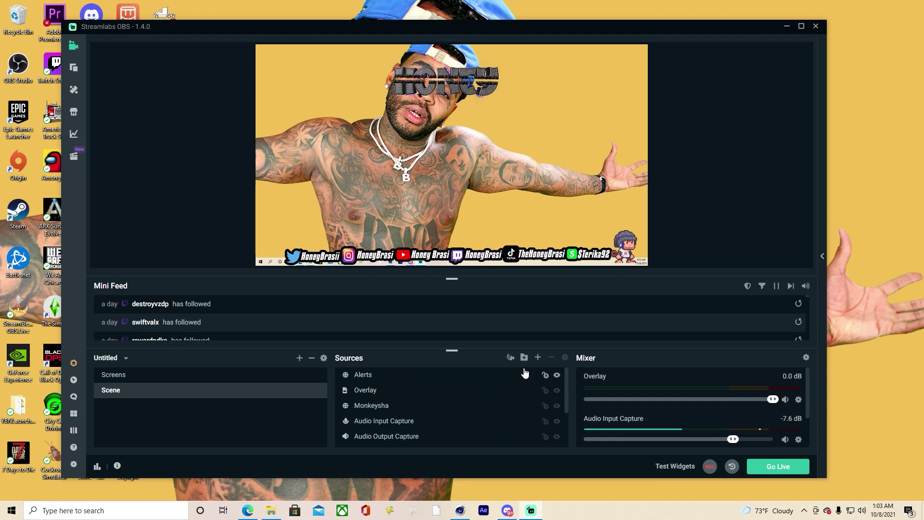
# - Add a new Browser Source to the scene named 'Alerts'
pyautogui.click(538, 359)
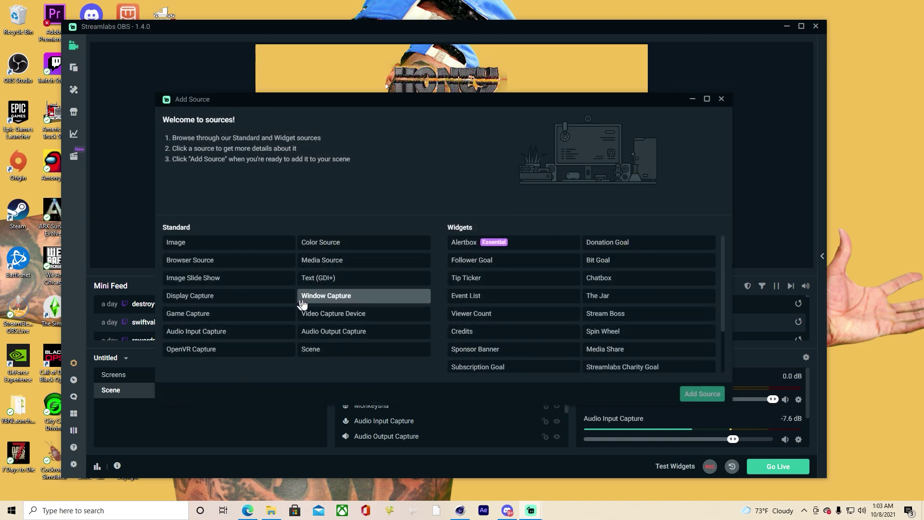
pyautogui.click(190, 262)
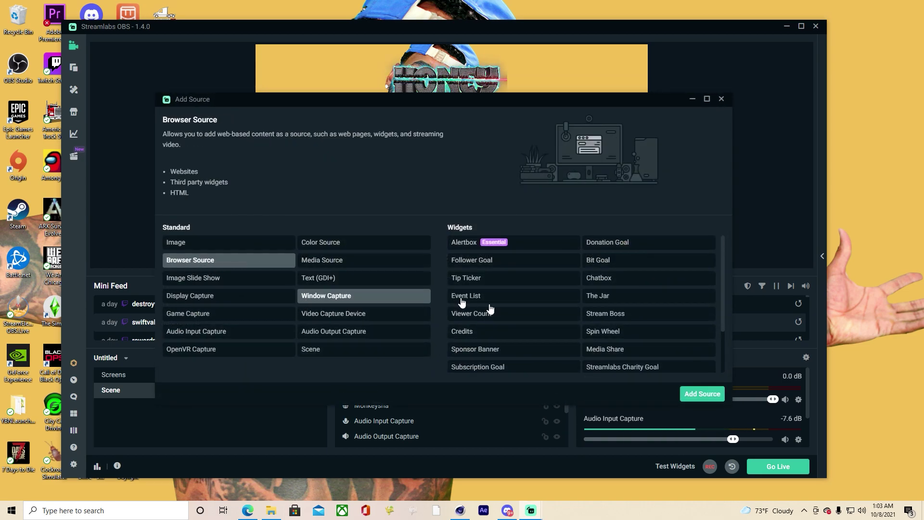
pyautogui.click(705, 395)
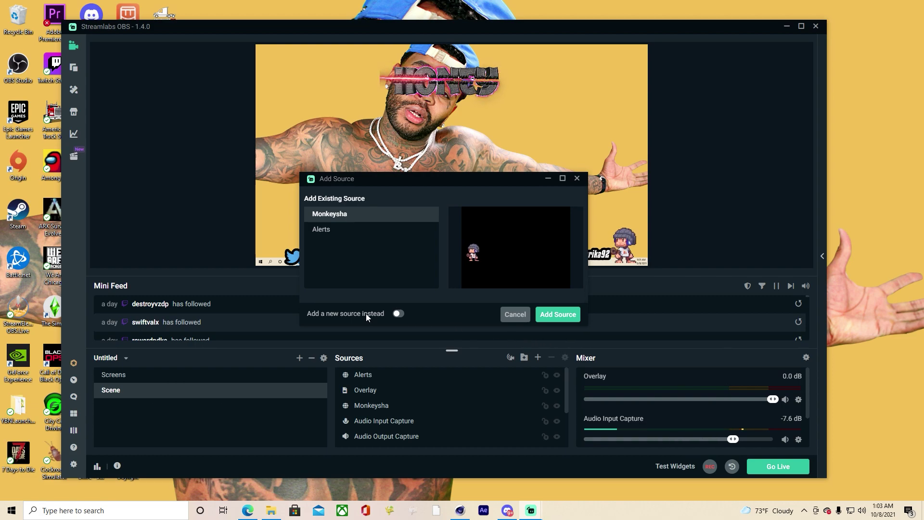
pyautogui.click(399, 314)
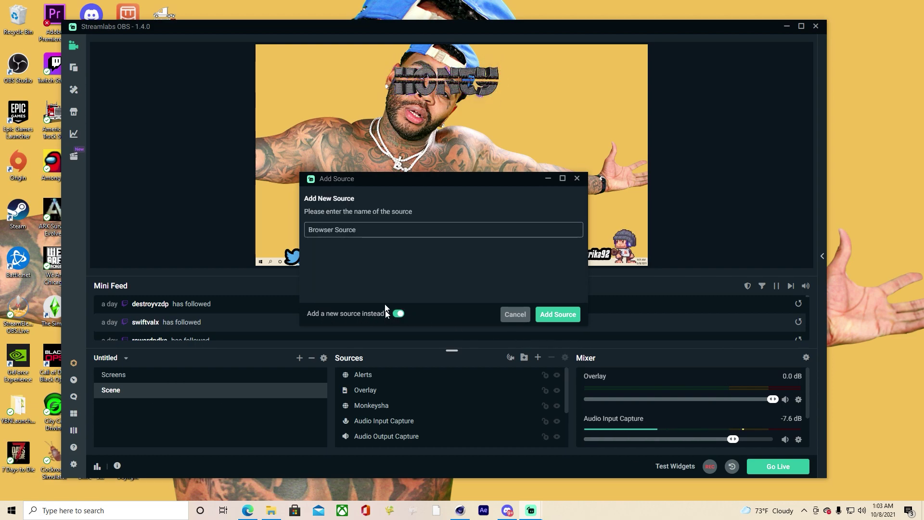
pyautogui.moveTo(361, 229); pyautogui.dragTo(265, 224)
pyautogui.write('Alerts')
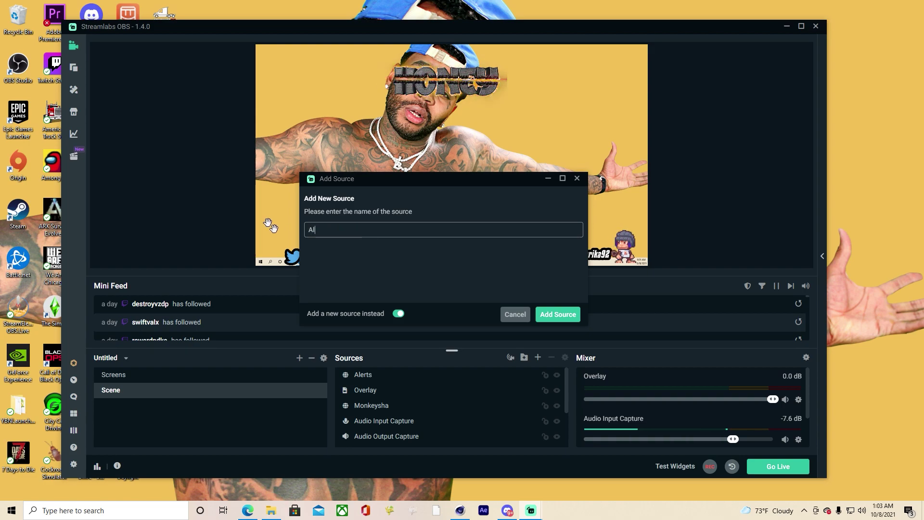
pyautogui.click(565, 319)
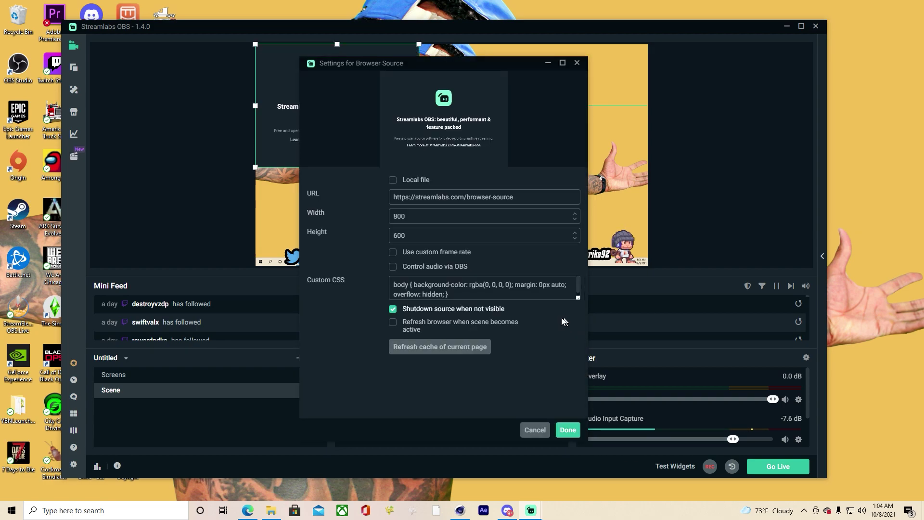
# - Replace the placeholder URL with the pasted Alert Box widget URL and save the source
pyautogui.click(522, 199)
pyautogui.moveTo(522, 199); pyautogui.dragTo(354, 184)
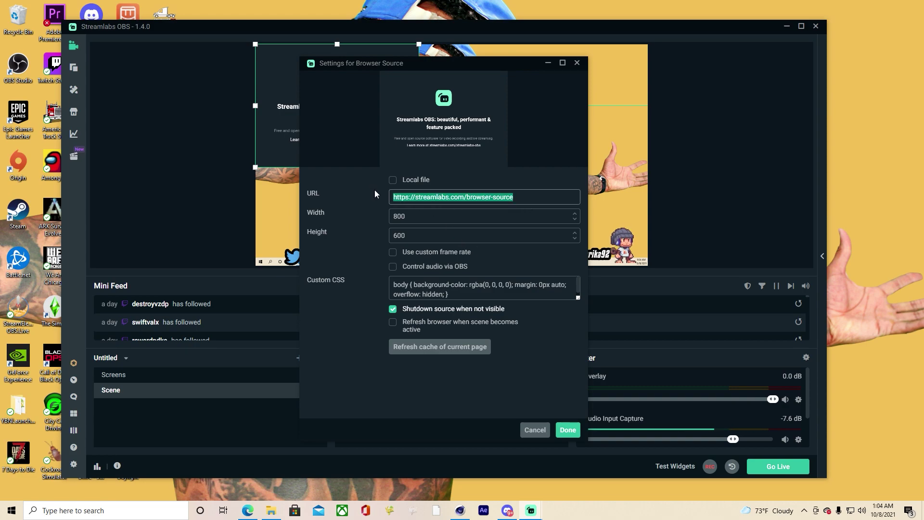
pyautogui.press('BackSpace')
pyautogui.hotkey('ctrl', 'v')
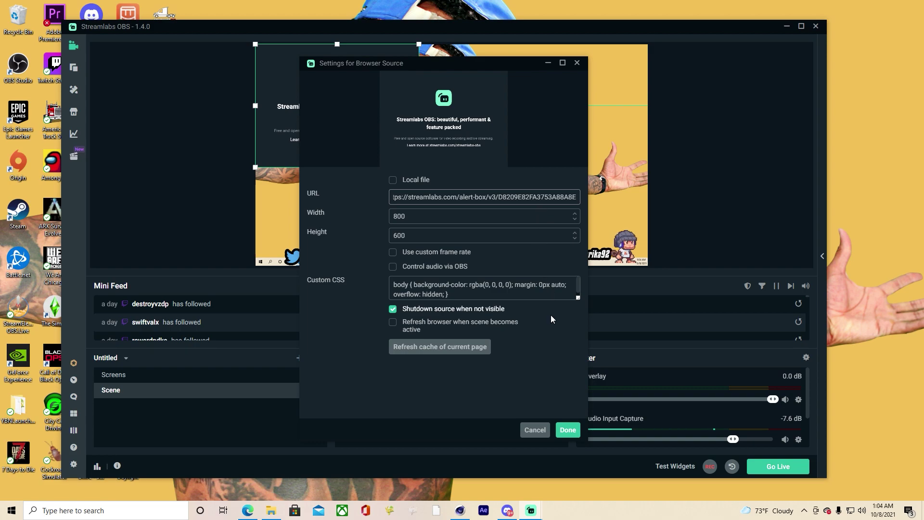
pyautogui.click(574, 432)
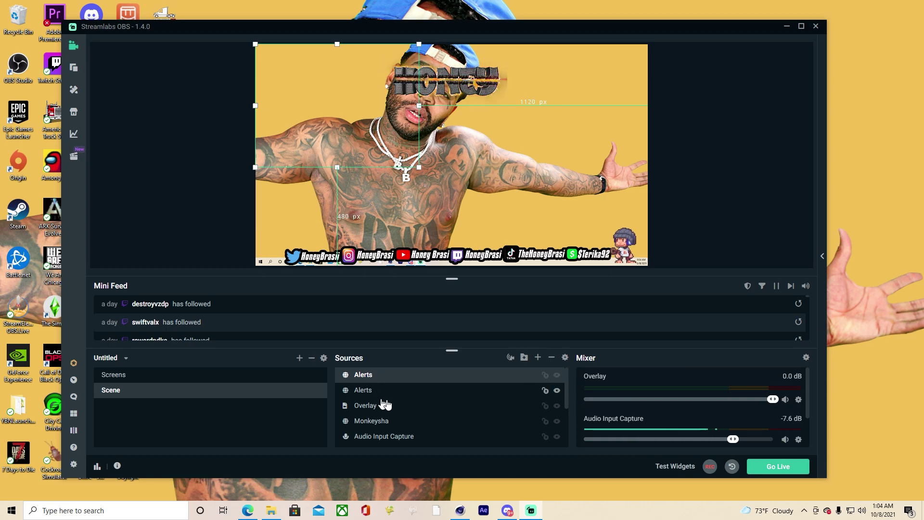
# - Move the Alerts box right of centre in the preview and shrink it to a smaller size
pyautogui.moveTo(347, 145); pyautogui.dragTo(437, 189)
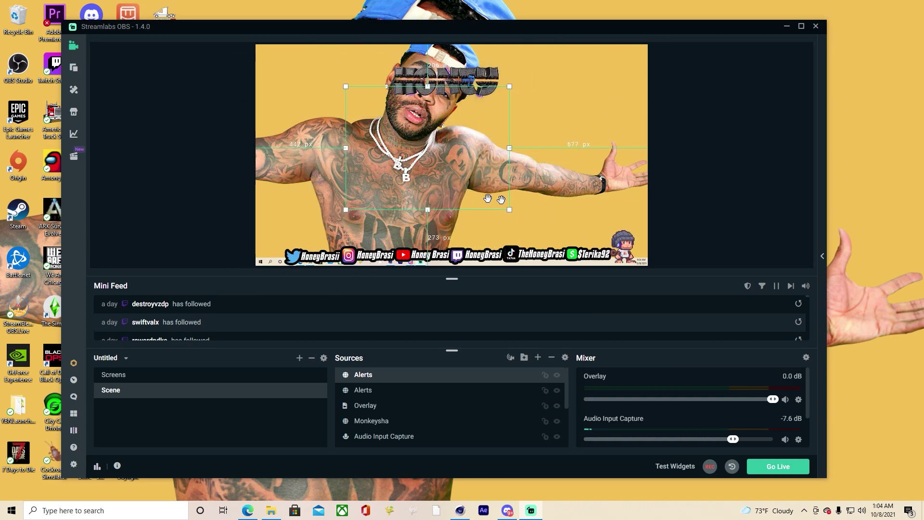
pyautogui.moveTo(511, 151); pyautogui.dragTo(501, 171)
pyautogui.moveTo(435, 142); pyautogui.dragTo(452, 153)
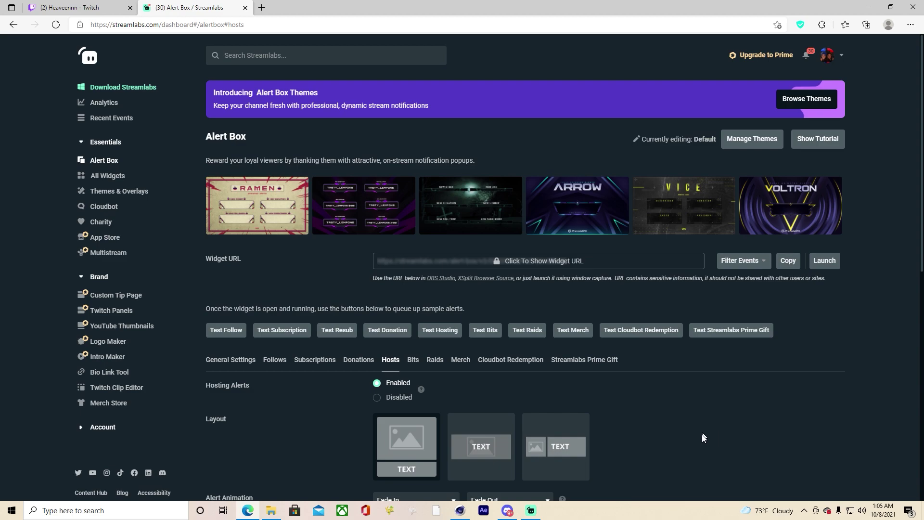
# - Show the Follows alert settings down to its Image and Sound options
pyautogui.scroll(-4, 692, 428)
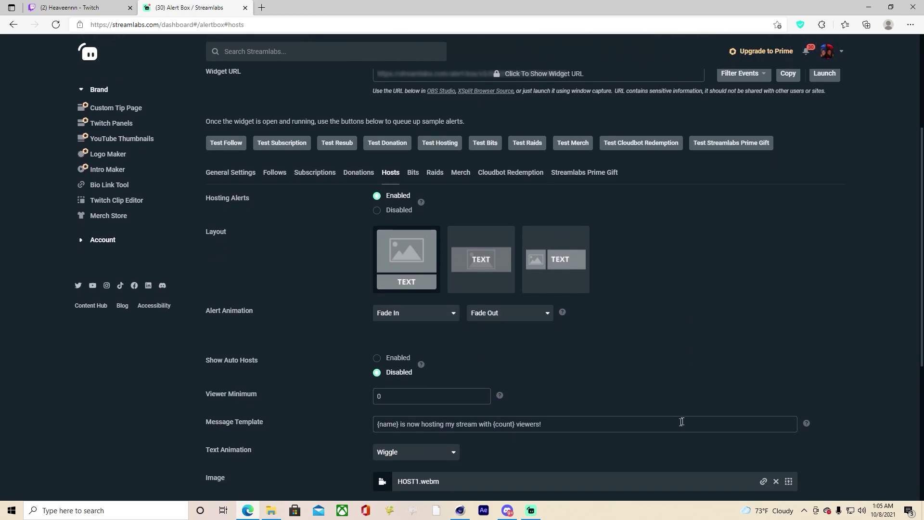
pyautogui.click(274, 173)
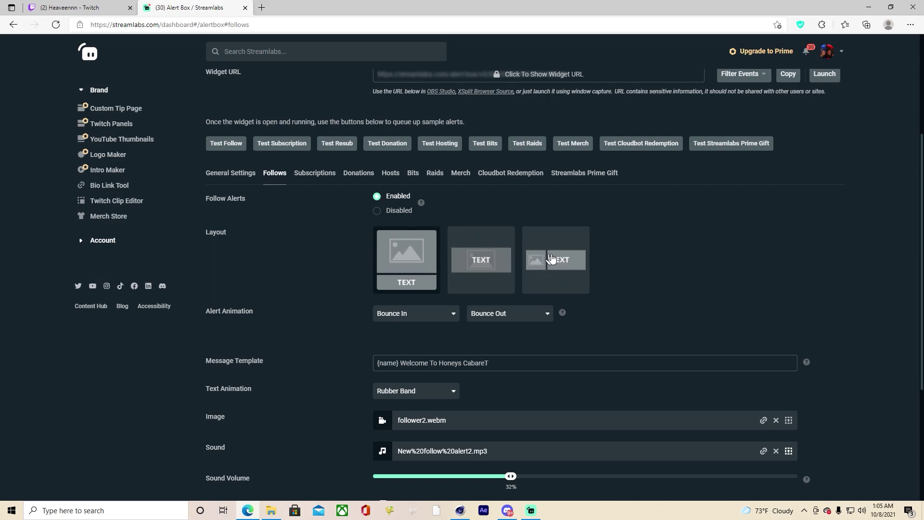
pyautogui.scroll(-4, 312, 294)
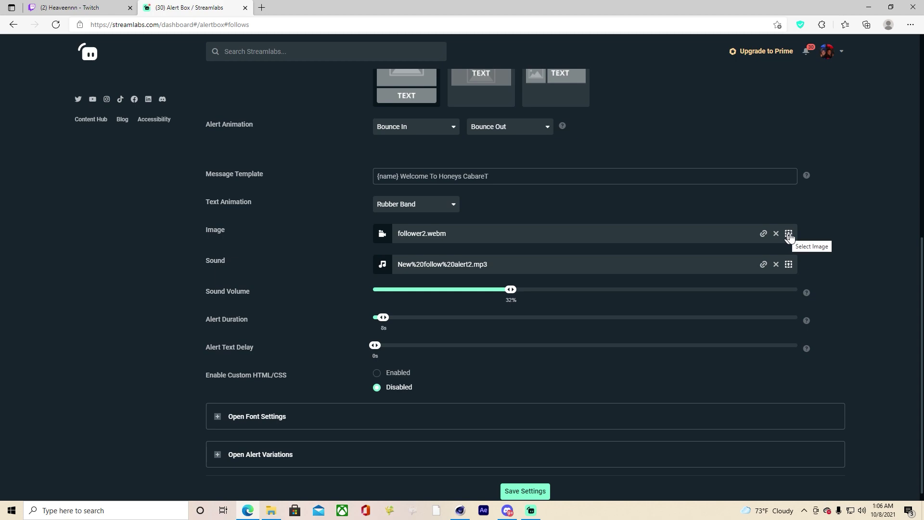
# - Browse the follow alert's Uploads gallery and select the Fendi alert files, then cancel without uploading
pyautogui.click(789, 234)
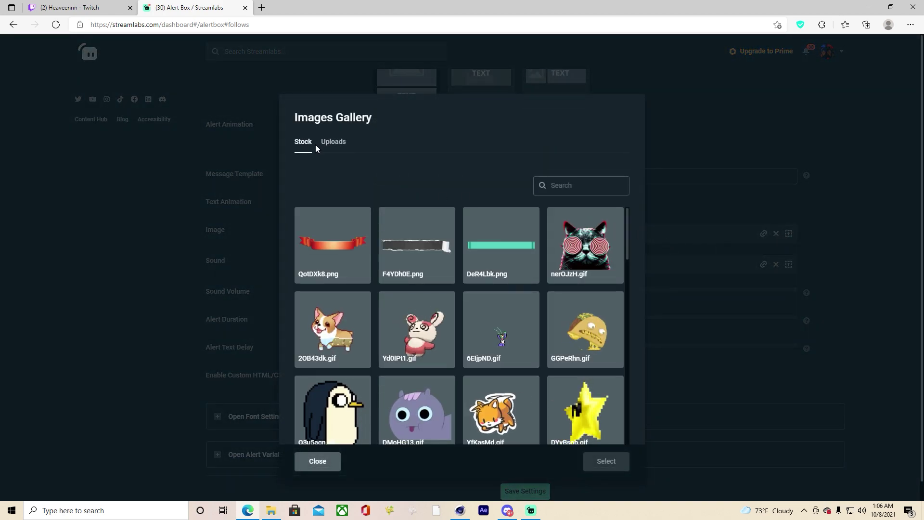
pyautogui.click(335, 143)
pyautogui.click(470, 219)
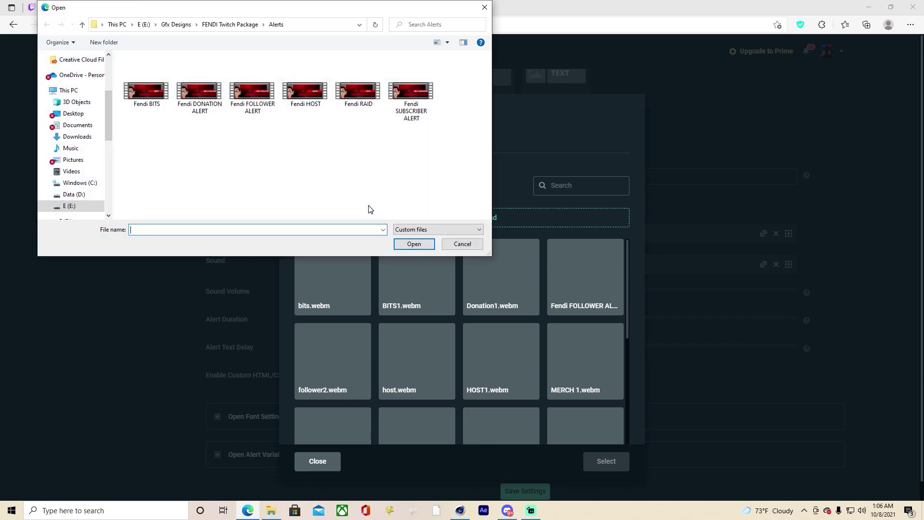
pyautogui.click(144, 96)
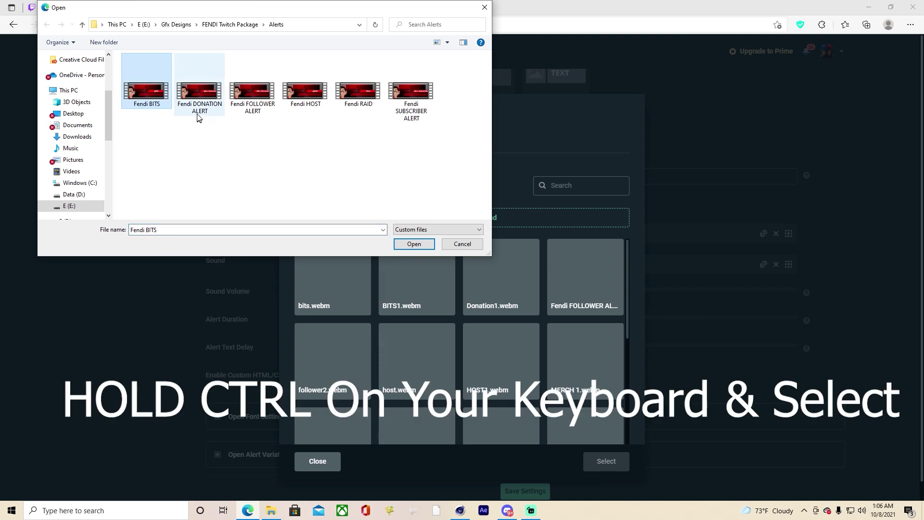
pyautogui.keyDown('ctrl'); pyautogui.click(199, 111); pyautogui.keyUp('ctrl')
pyautogui.keyDown('ctrl'); pyautogui.click(255, 113); pyautogui.keyUp('ctrl')
pyautogui.keyDown('ctrl'); pyautogui.click(315, 103); pyautogui.keyUp('ctrl')
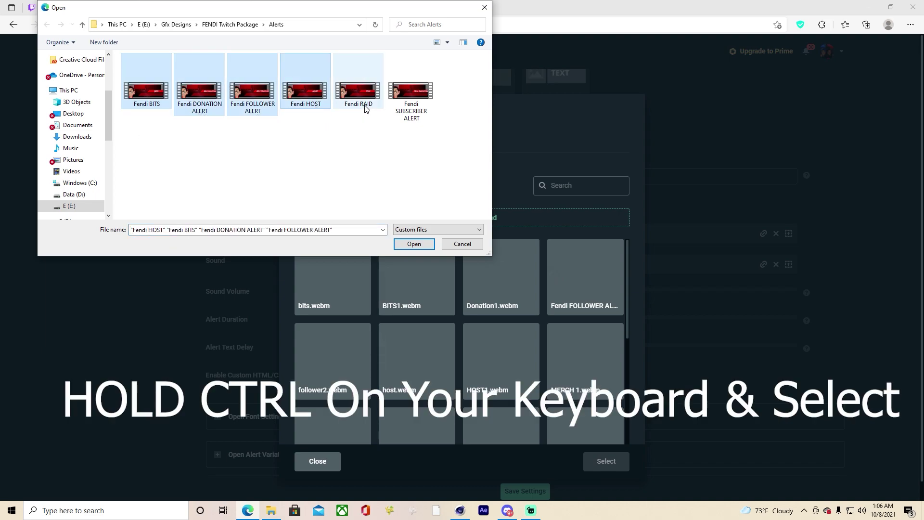
pyautogui.keyDown('ctrl'); pyautogui.click(359, 99); pyautogui.keyUp('ctrl')
pyautogui.keyDown('ctrl'); pyautogui.click(404, 105); pyautogui.keyUp('ctrl')
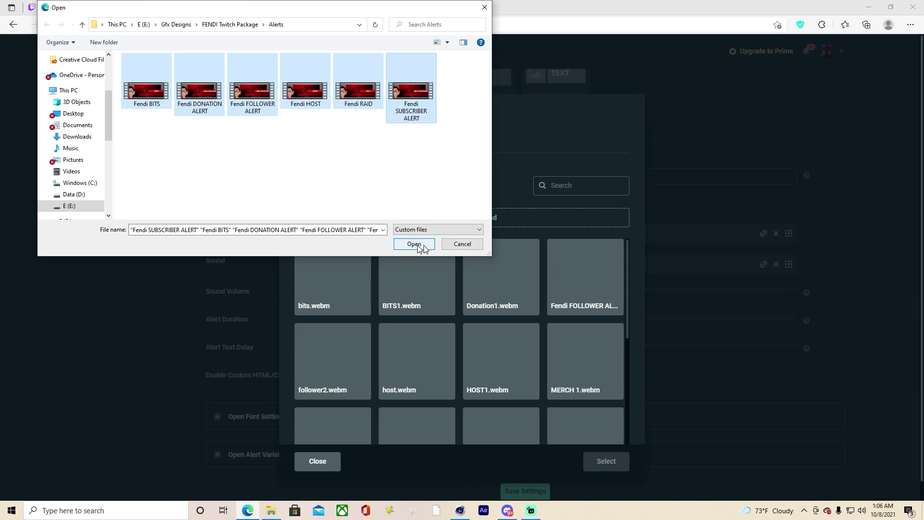
pyautogui.click(463, 244)
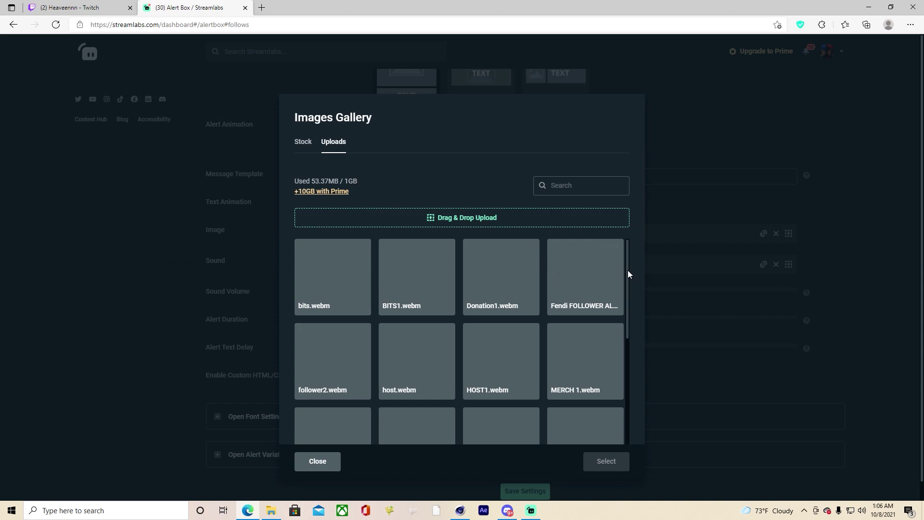
# - Set follower2.webm as the follow alert image and save the Alert Box settings
pyautogui.click(326, 357)
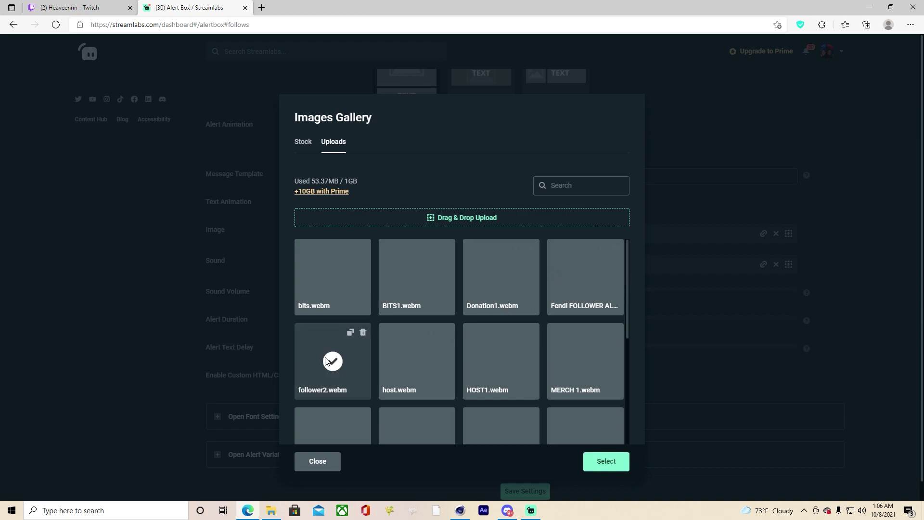
pyautogui.click(603, 460)
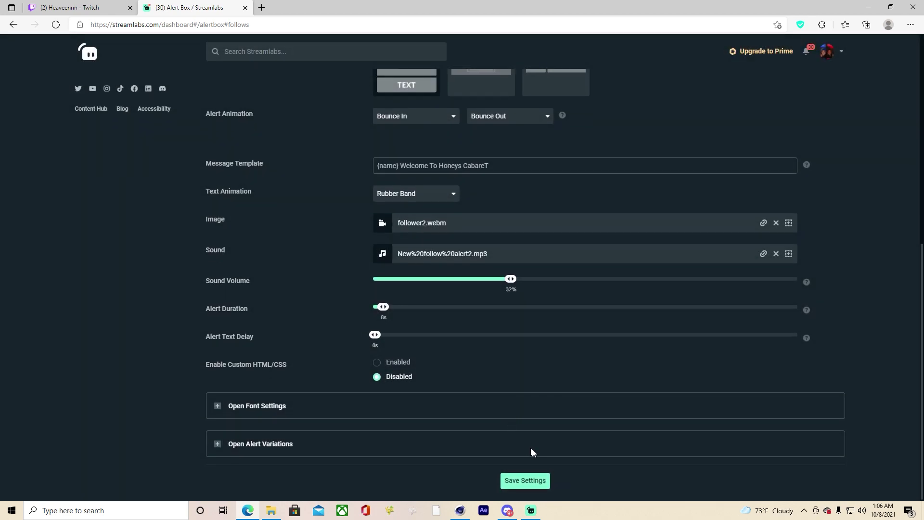
pyautogui.click(525, 480)
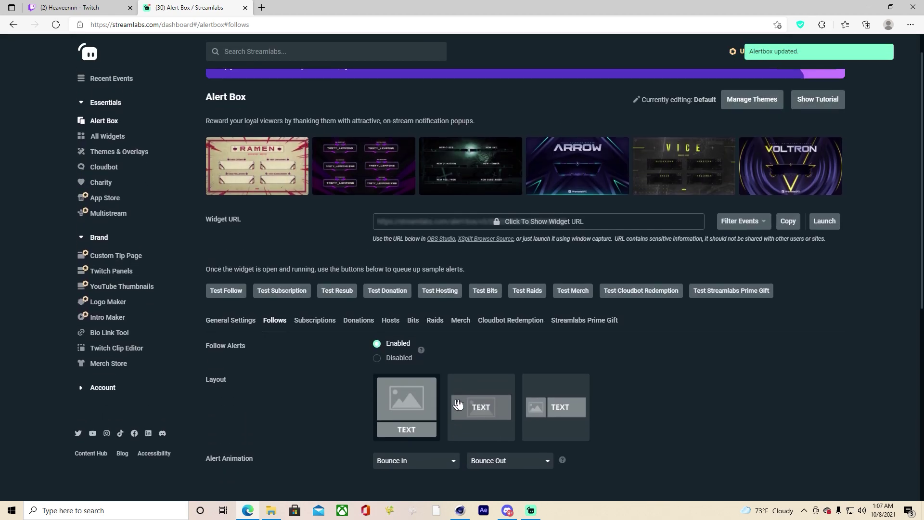
# - Give the Subscriptions alert SUB1.webm from the Uploads gallery as its image and save
pyautogui.click(308, 354)
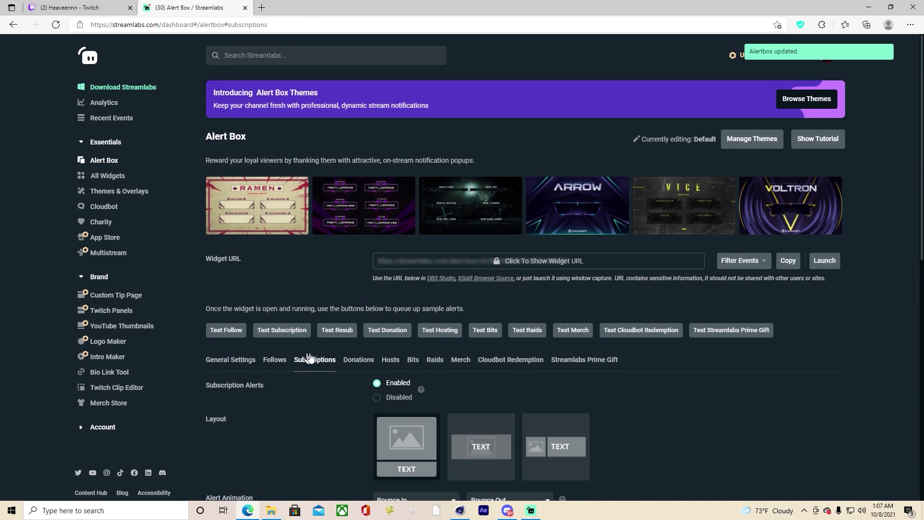
pyautogui.scroll(-4, 309, 357)
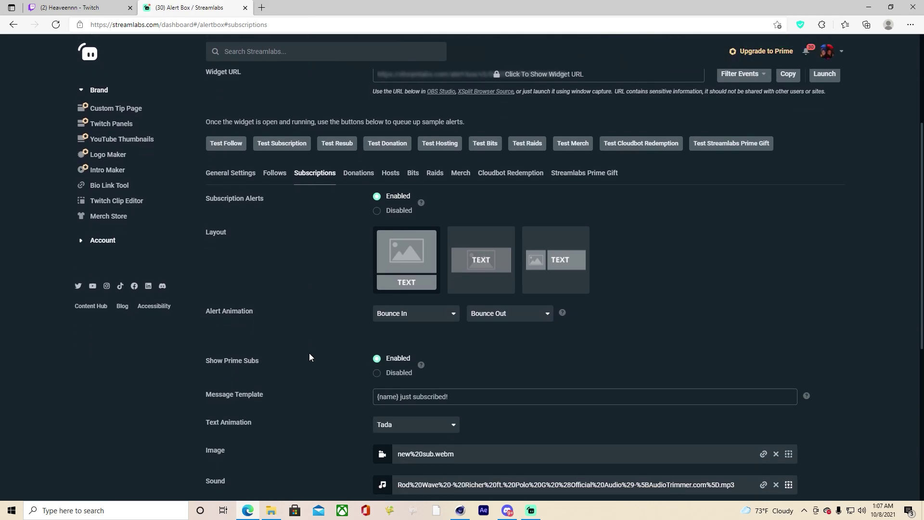
pyautogui.scroll(-6, 309, 356)
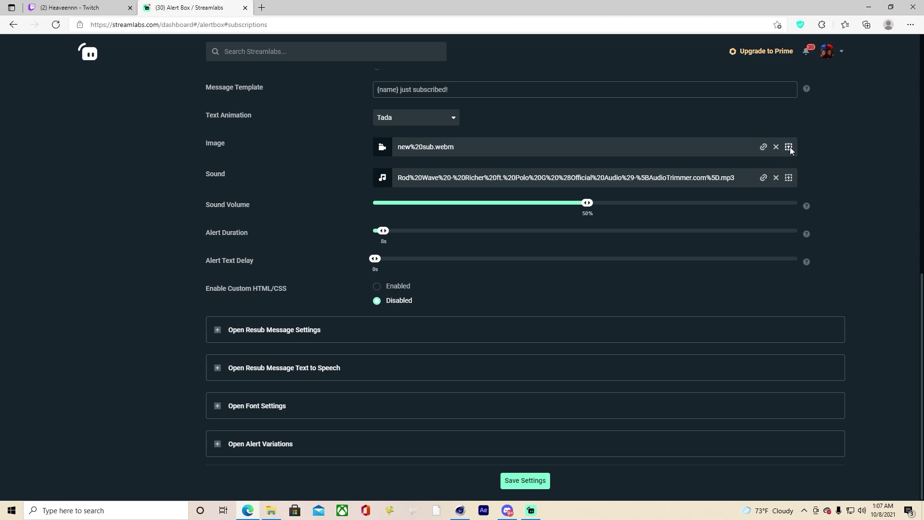
pyautogui.click(788, 146)
pyautogui.click(335, 143)
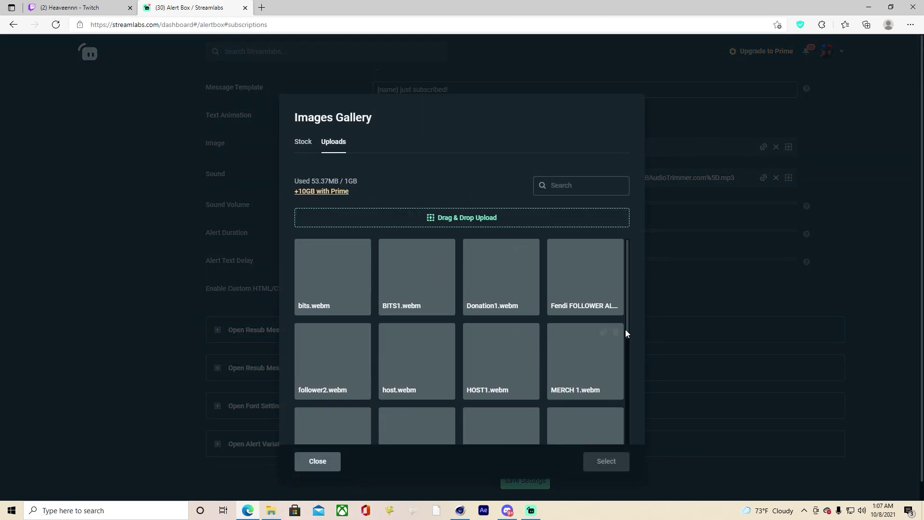
pyautogui.moveTo(627, 319); pyautogui.dragTo(626, 400)
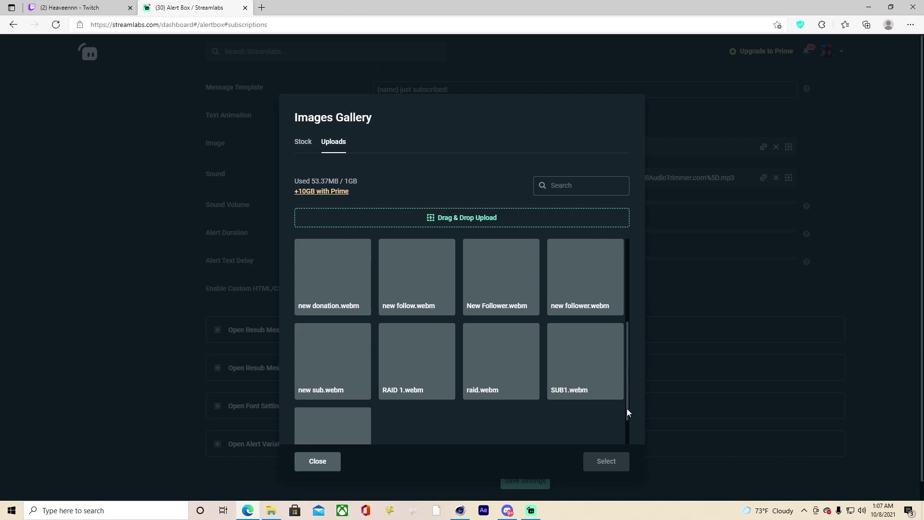
pyautogui.moveTo(626, 408); pyautogui.dragTo(625, 430)
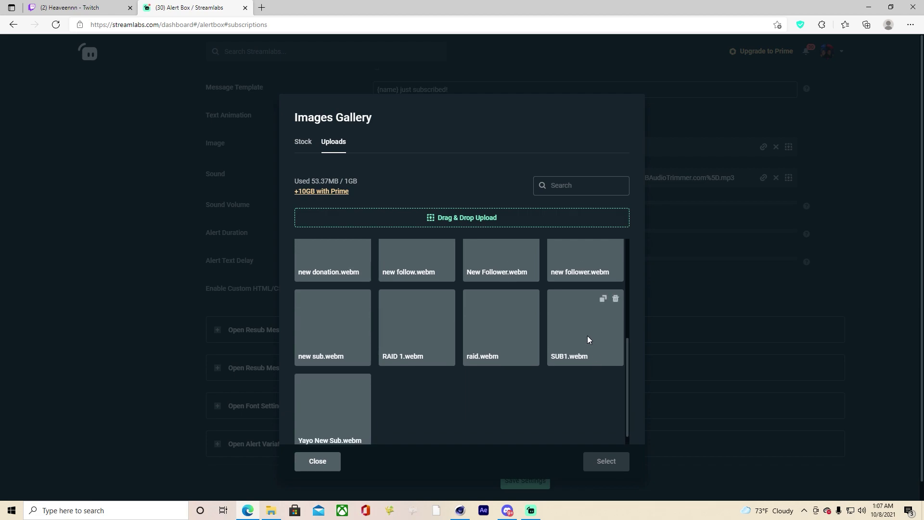
pyautogui.click(588, 337)
pyautogui.click(607, 463)
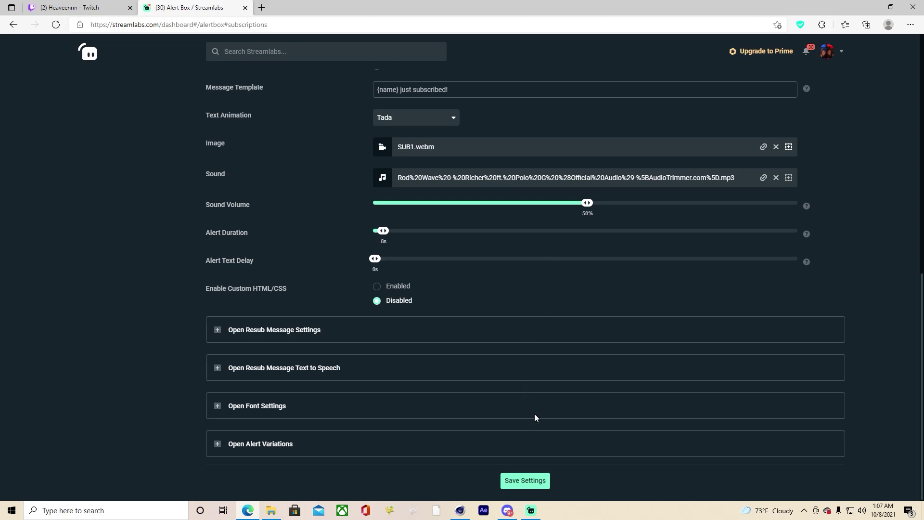
pyautogui.click(525, 479)
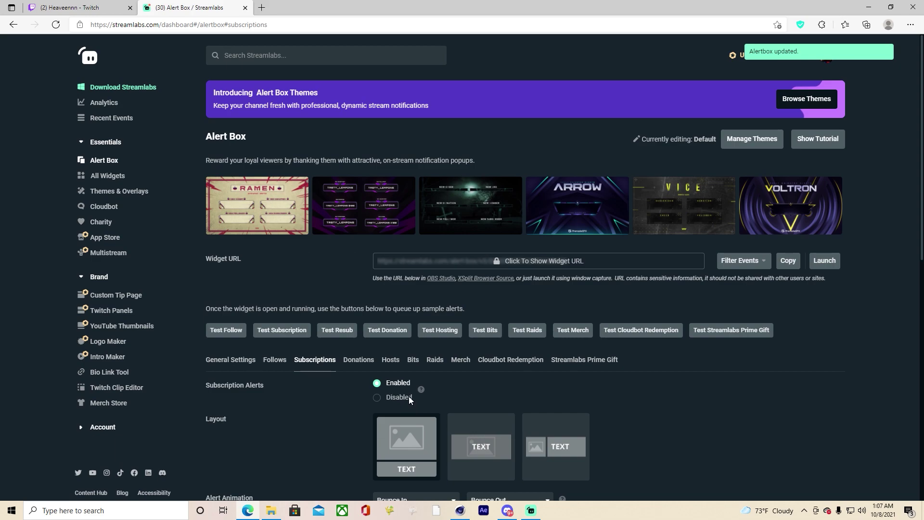
# - Show the Hosts alert settings, then bring the Streamlabs OBS window to the front
pyautogui.click(359, 367)
pyautogui.click(401, 367)
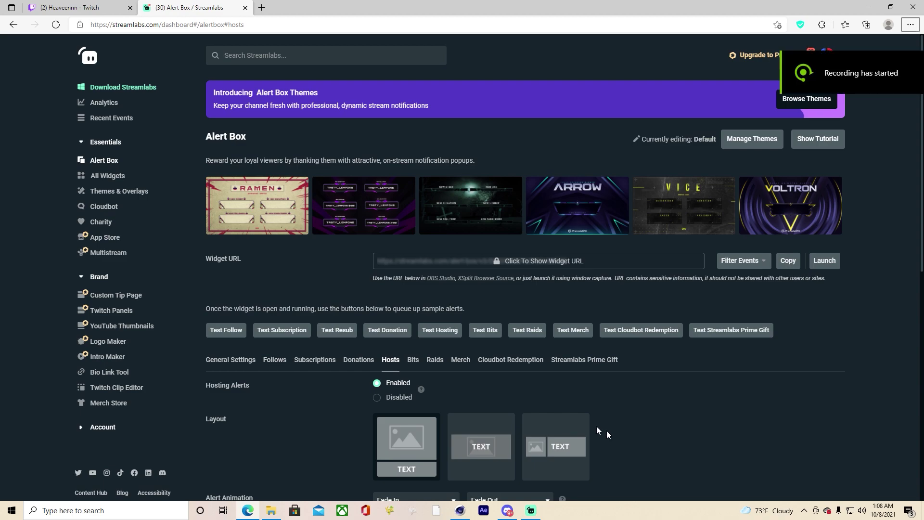
pyautogui.click(531, 510)
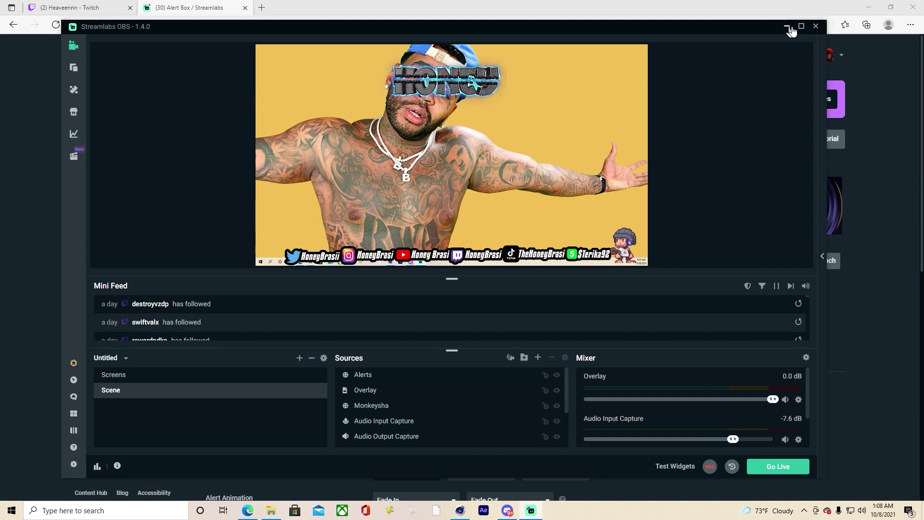
# - Minimize Streamlabs OBS to return to the browser's Hosts alert settings
pyautogui.click(787, 27)
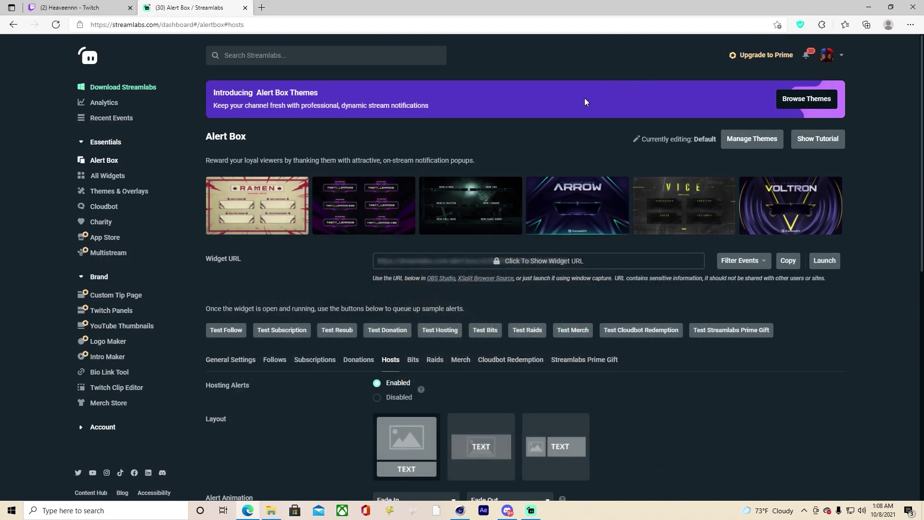